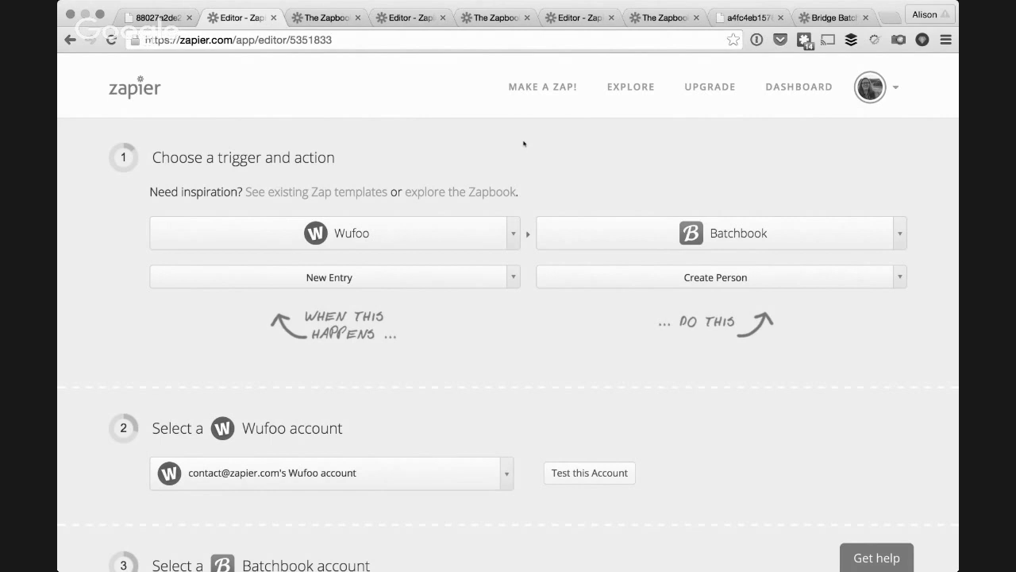
# - Examine the Wufoo-to-Batchbook Zap's trigger, accounts and form filter, and the Wufoo fields available for First Name
pyautogui.scroll(-1, 524, 143)
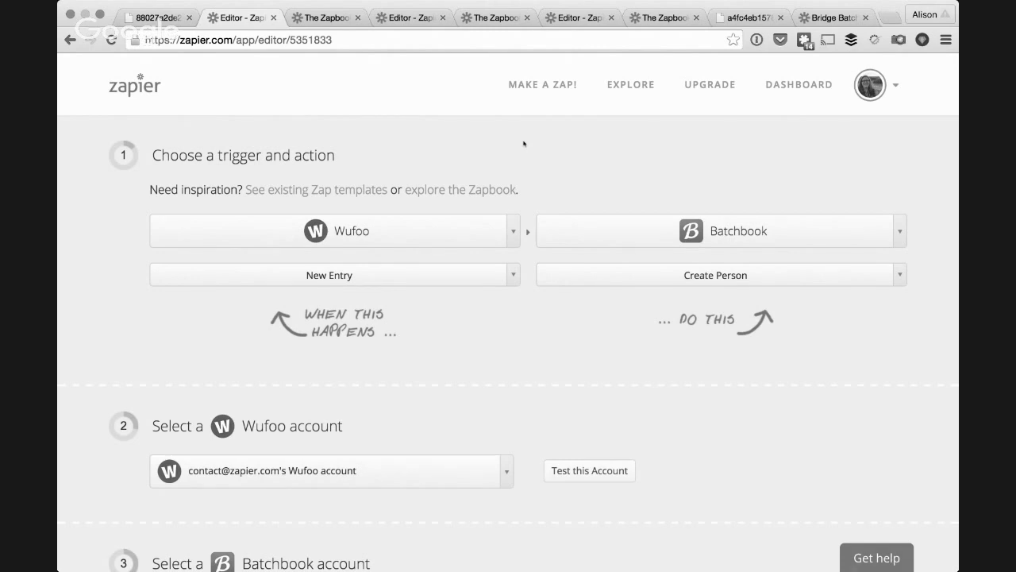
pyautogui.scroll(-5, 524, 144)
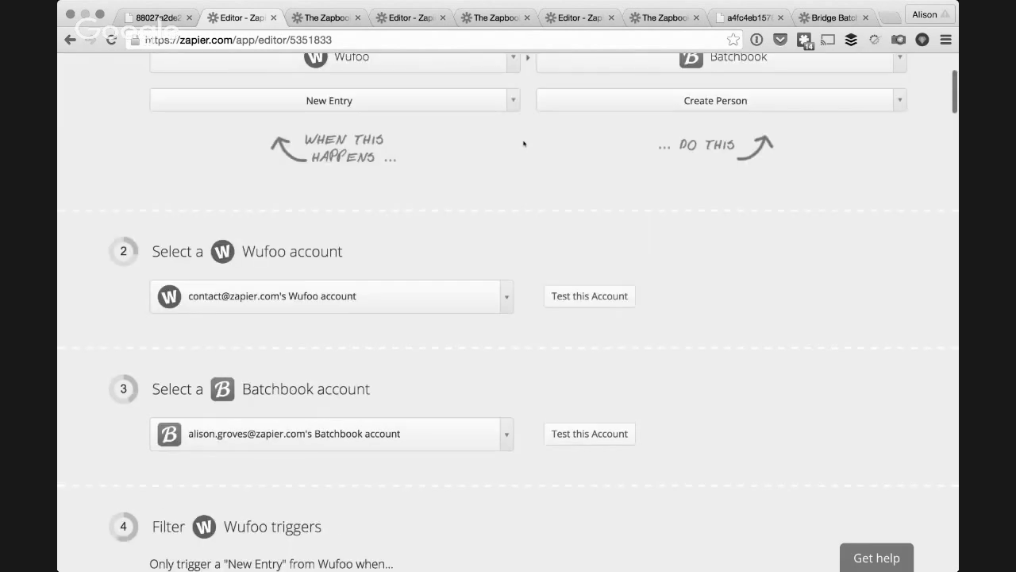
pyautogui.scroll(-2, 524, 143)
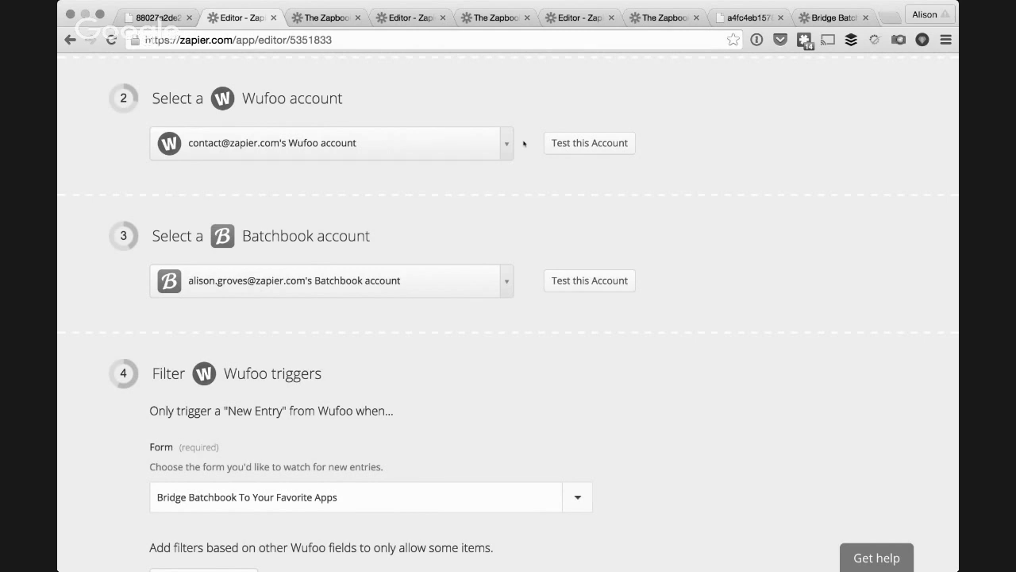
pyautogui.scroll(-1, 527, 222)
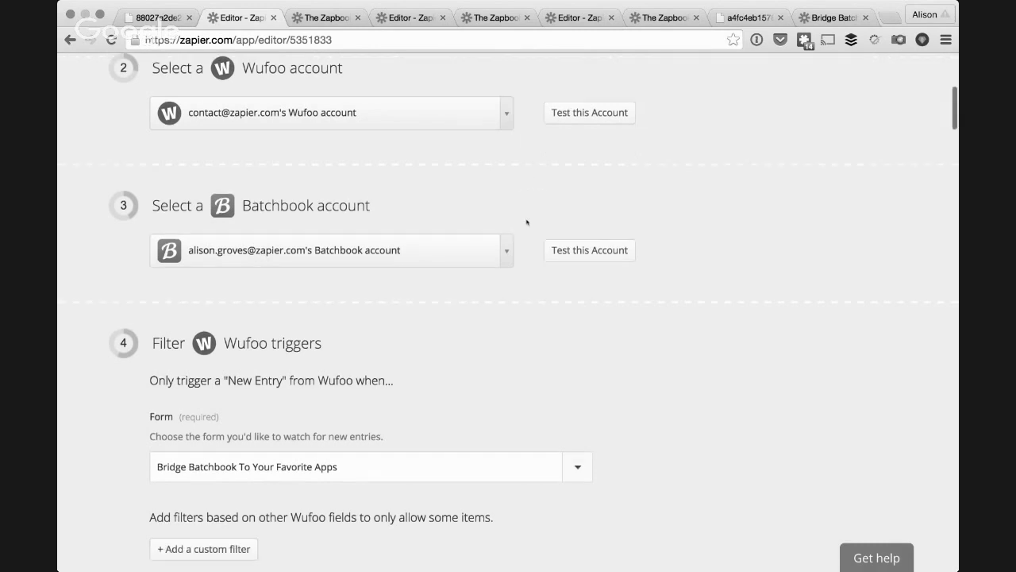
pyautogui.scroll(-5, 636, 225)
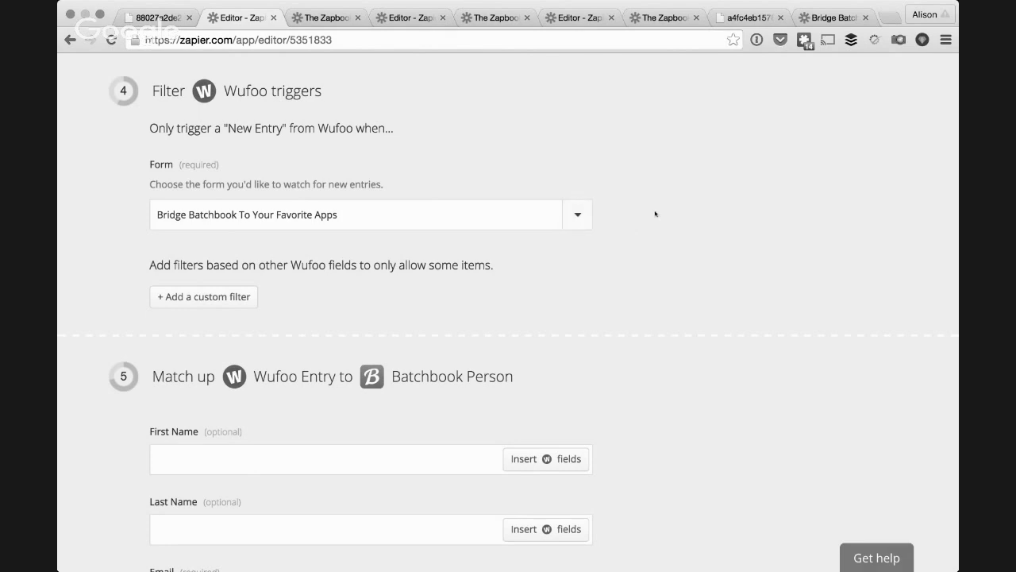
pyautogui.scroll(-2, 655, 214)
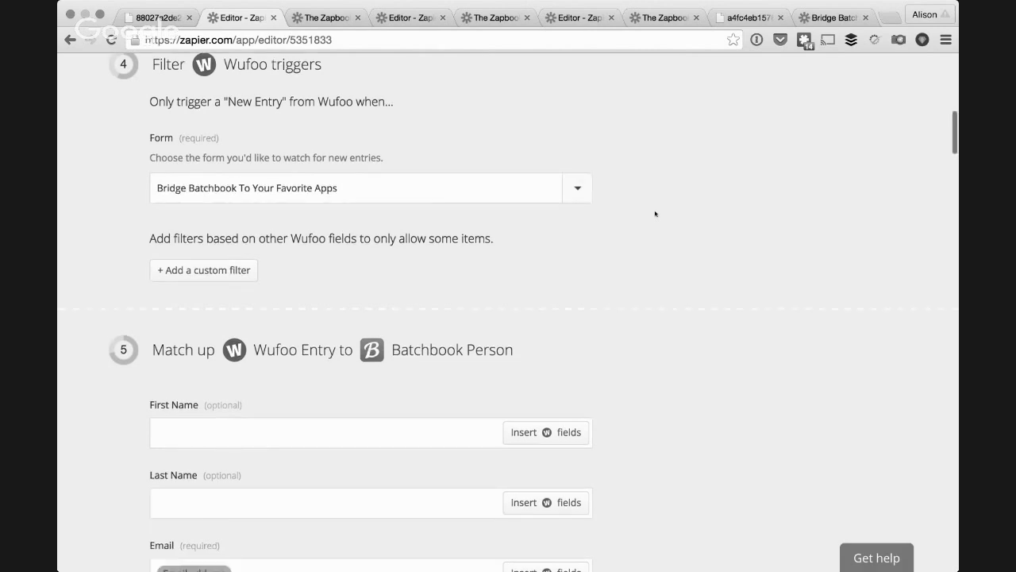
pyautogui.scroll(2, 655, 213)
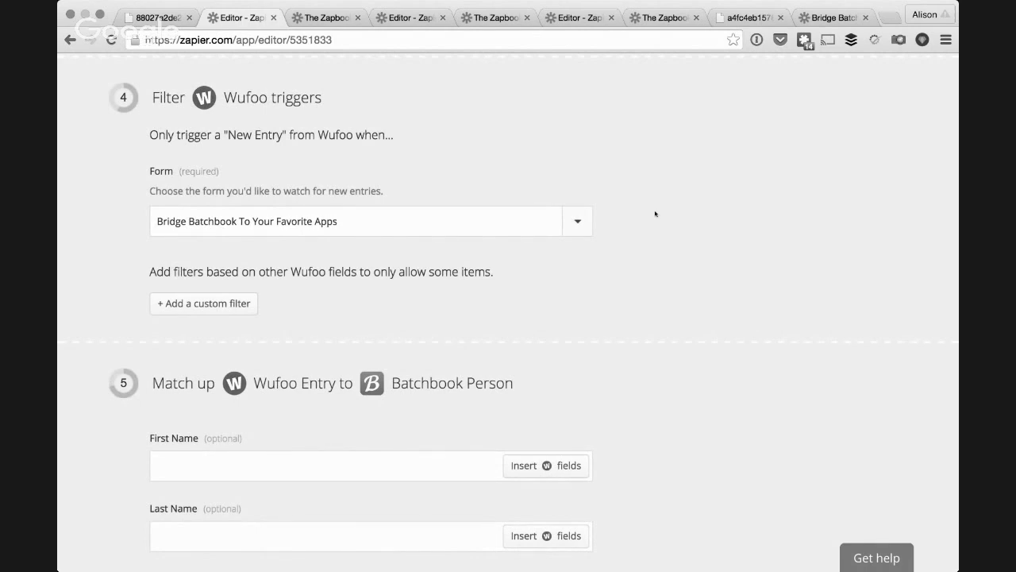
pyautogui.scroll(-5, 655, 213)
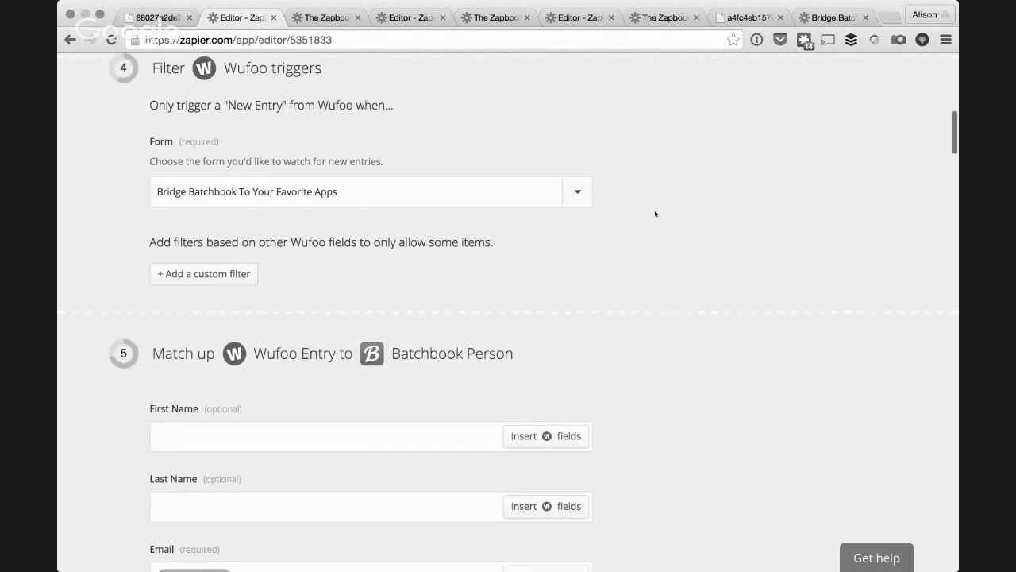
pyautogui.scroll(-4, 655, 213)
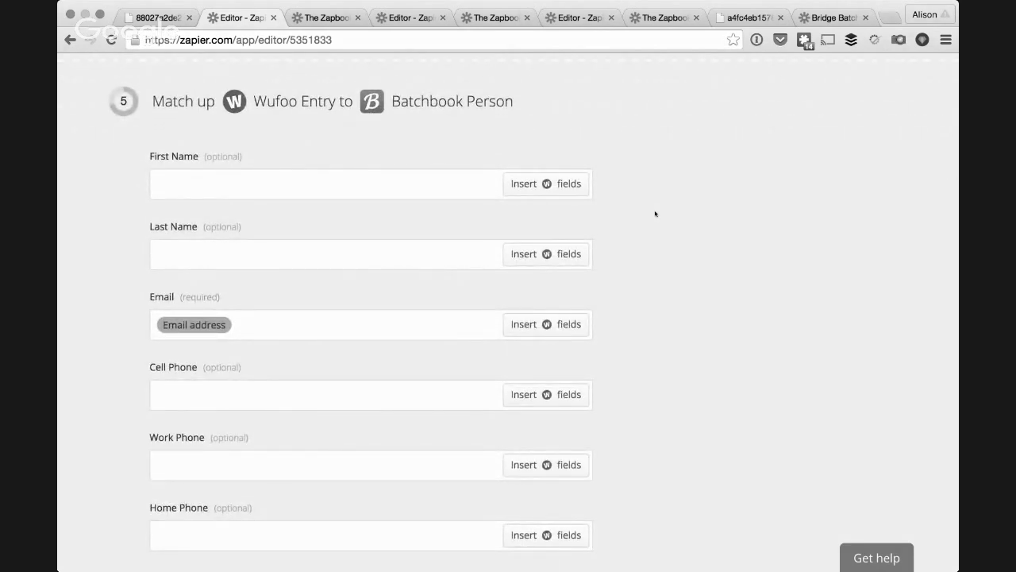
pyautogui.click(537, 194)
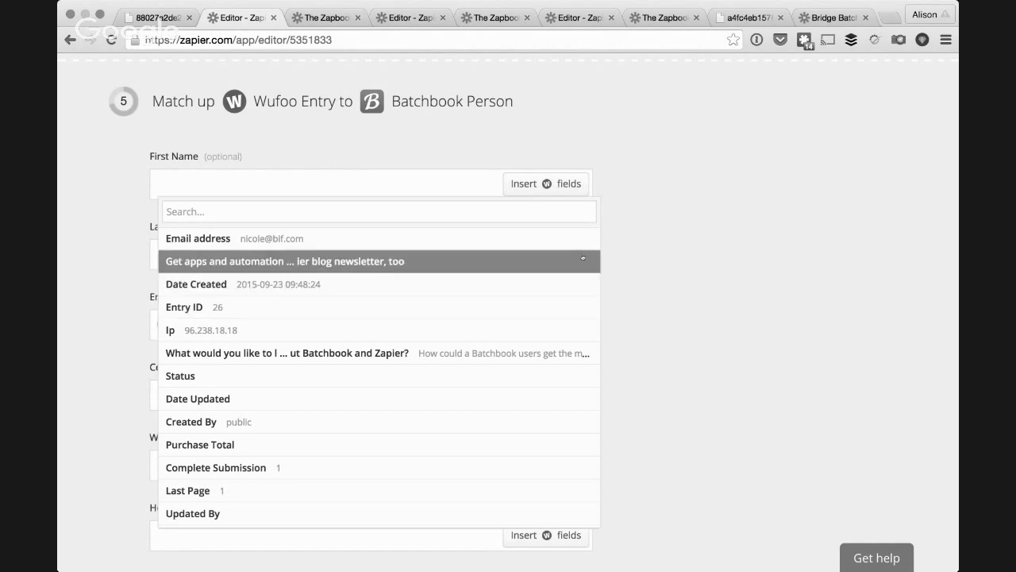
pyautogui.click(637, 240)
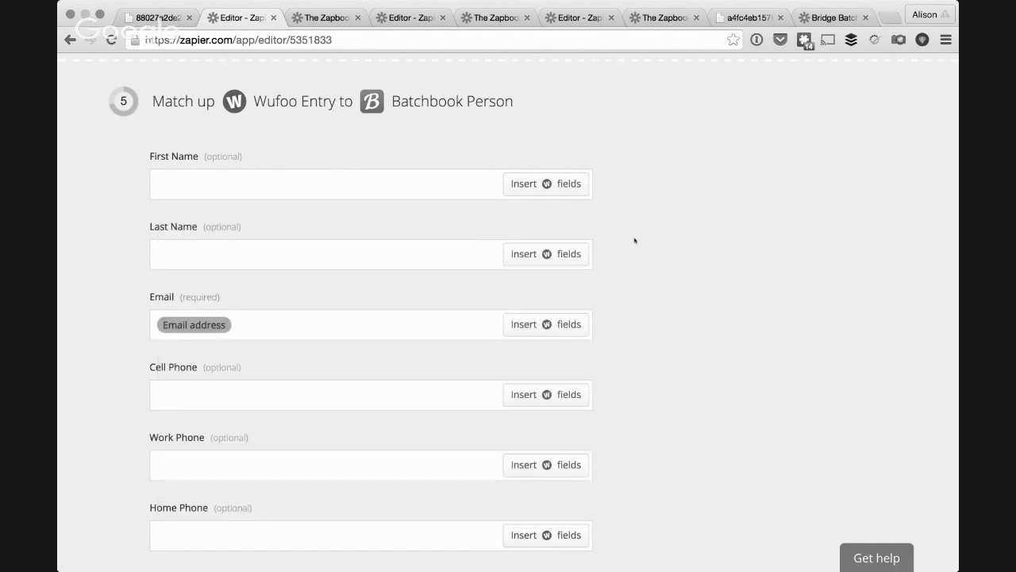
# - Clear the Batchbook Person's Email mapping and insert Wufoo's Email address field in it again
pyautogui.click(426, 326)
pyautogui.press('BackSpace')
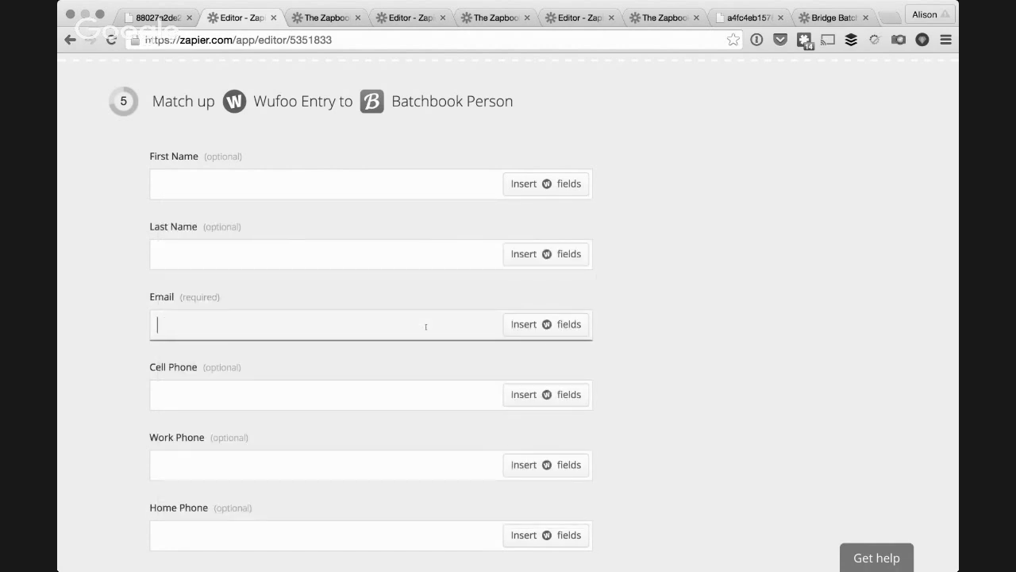
pyautogui.click(546, 329)
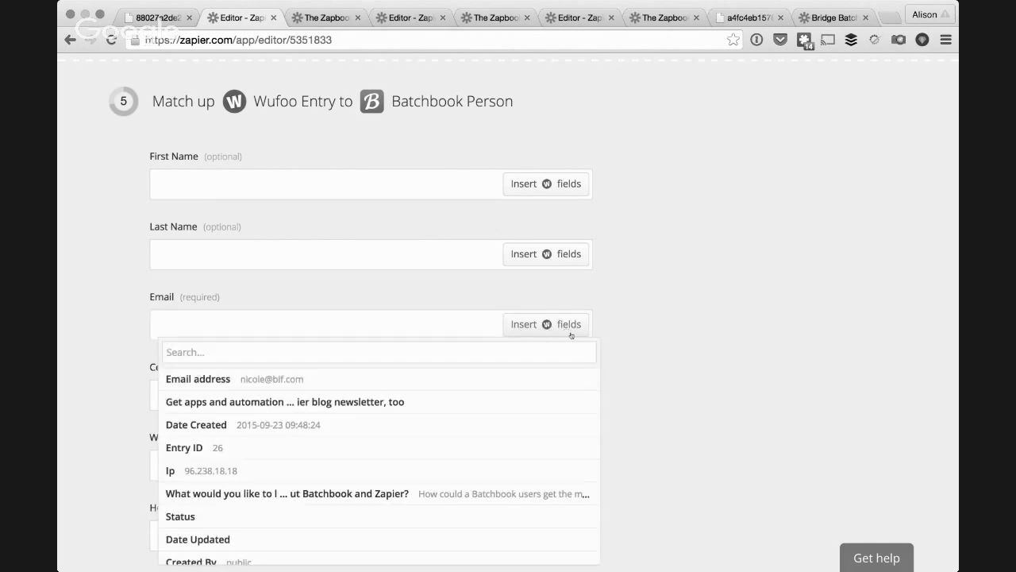
pyautogui.click(557, 382)
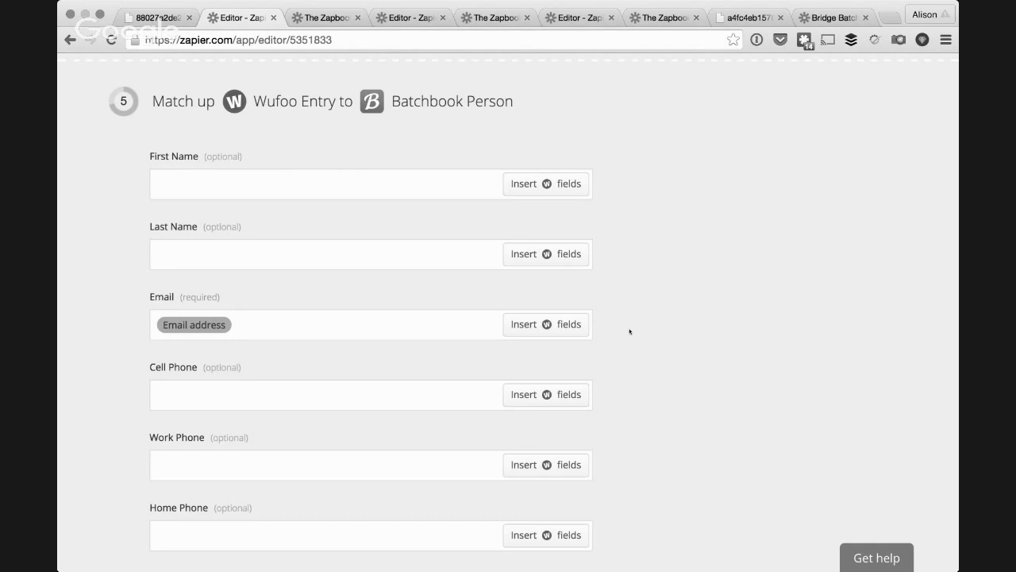
# - Review the remaining Batchbook Person fields in the Wufoo Zap and return to its trigger and action
pyautogui.scroll(-10, 629, 331)
pyautogui.scroll(-2, 629, 331)
pyautogui.scroll(-4, 629, 331)
pyautogui.scroll(6, 630, 331)
pyautogui.scroll(4, 630, 331)
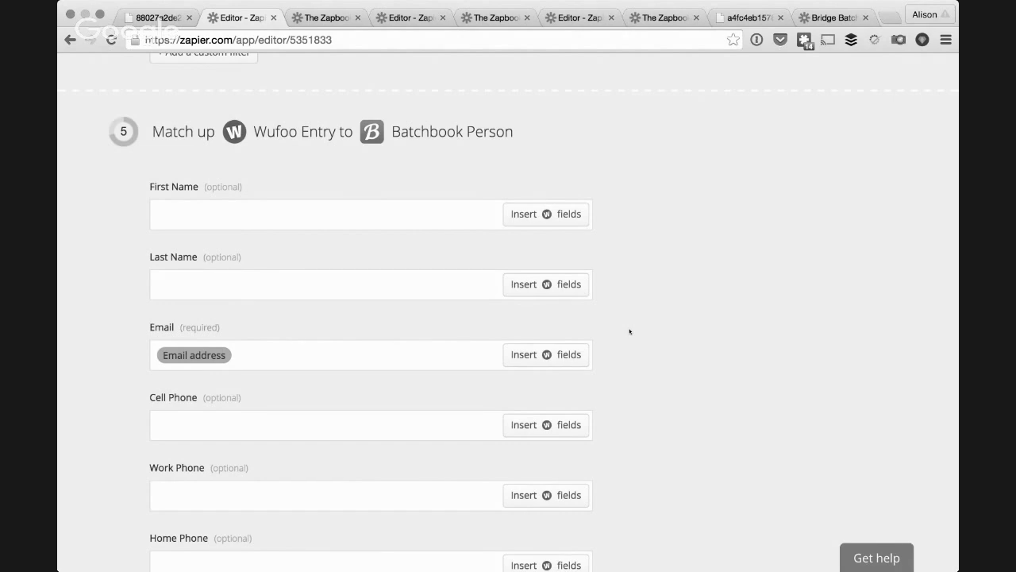
pyautogui.scroll(15, 629, 332)
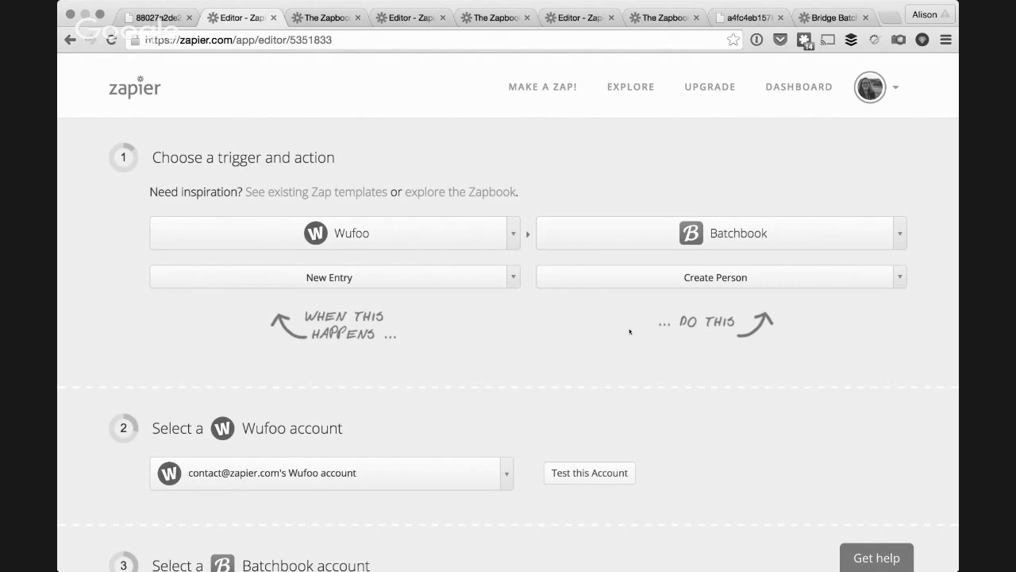
# - Browse the Zapbook's form apps to see which ones could feed a Zap
pyautogui.click(321, 18)
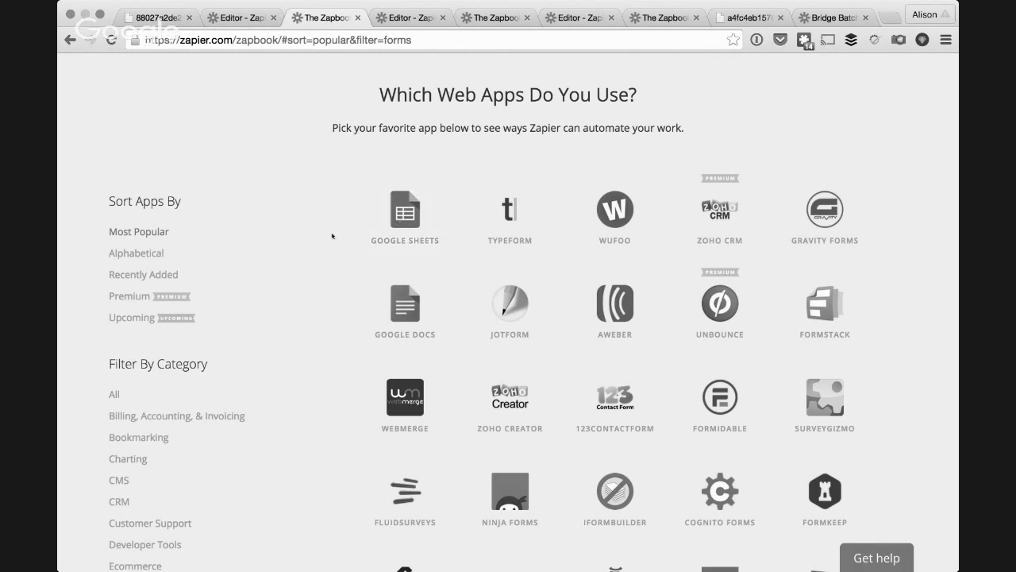
pyautogui.scroll(-1, 333, 235)
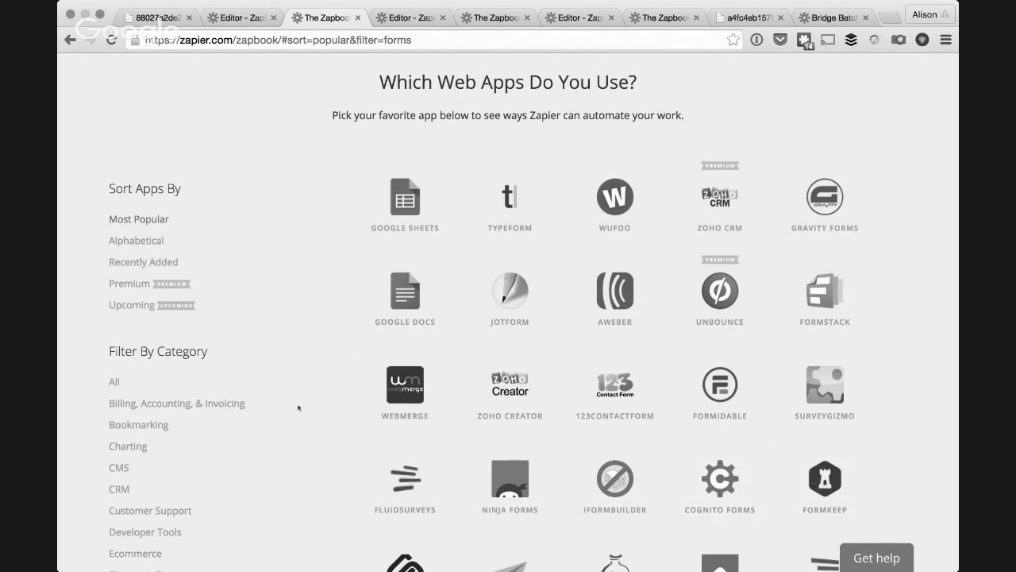
pyautogui.scroll(-1, 338, 384)
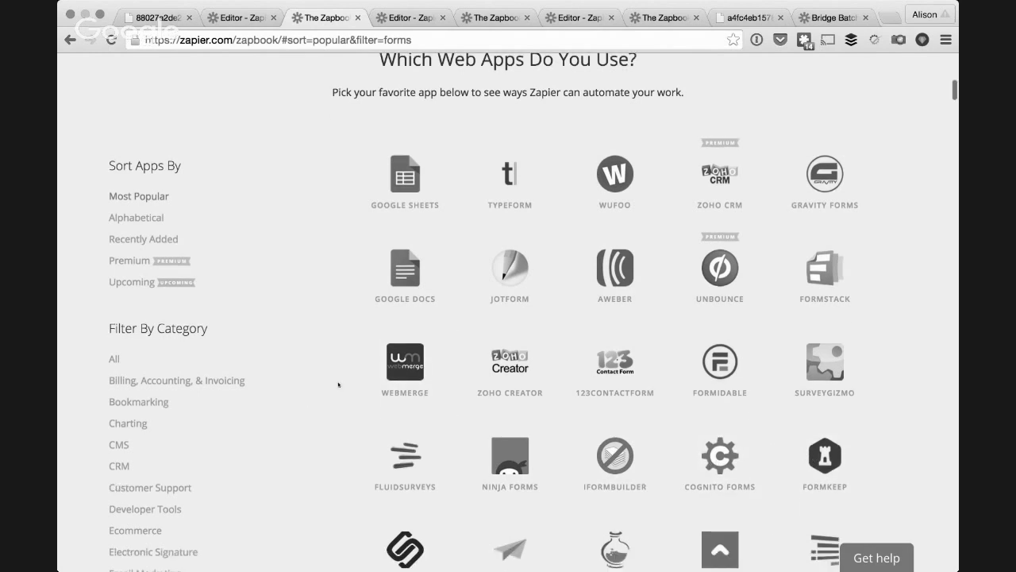
pyautogui.scroll(-8, 338, 384)
pyautogui.scroll(7, 338, 384)
pyautogui.scroll(1, 339, 384)
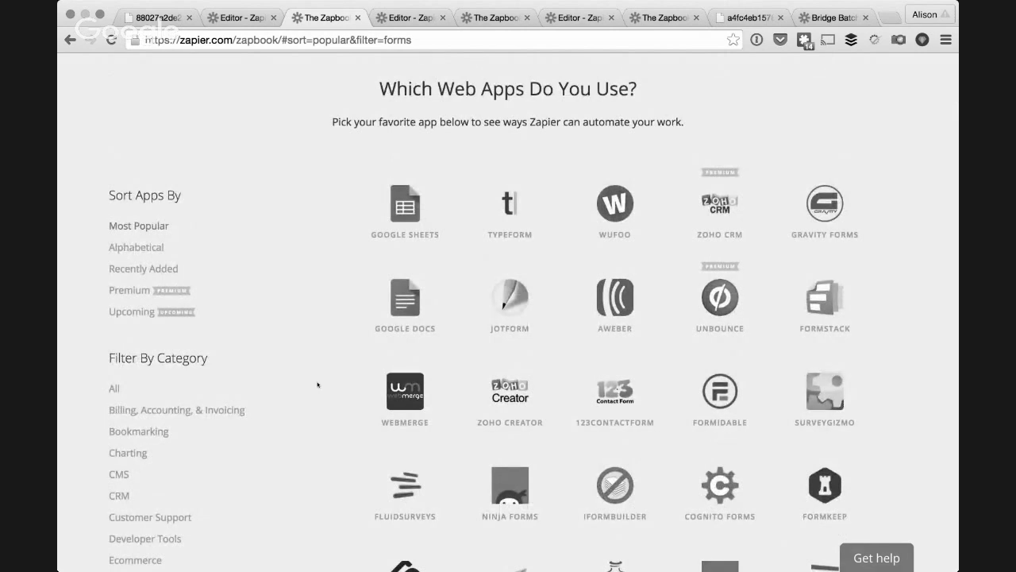
# - Examine the Gumroad New Sale to Batchbook Create Person Zap, including its accounts, product filter and field matching
pyautogui.click(403, 18)
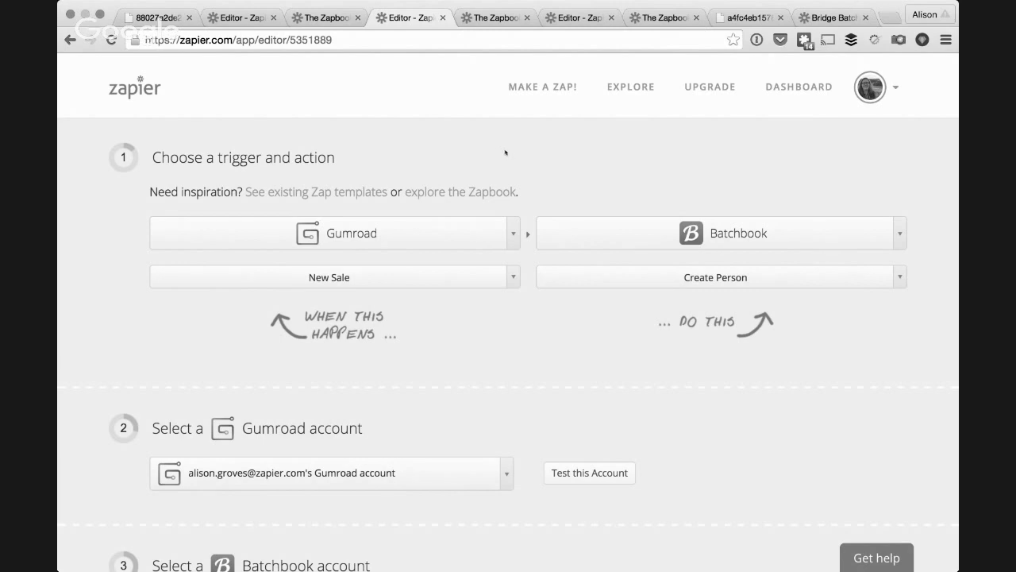
pyautogui.scroll(-5, 502, 153)
pyautogui.scroll(-3, 505, 154)
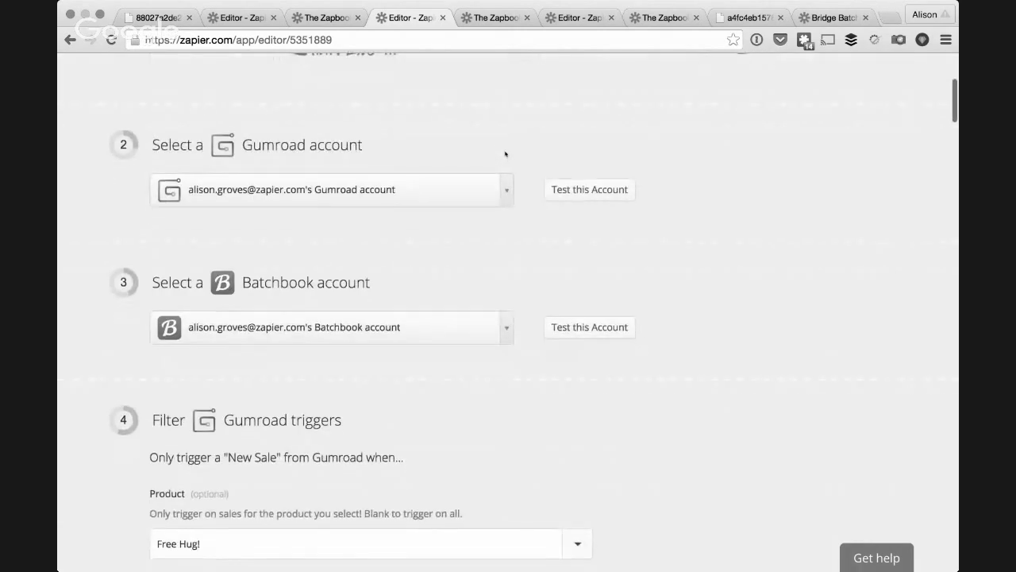
pyautogui.scroll(-1, 505, 154)
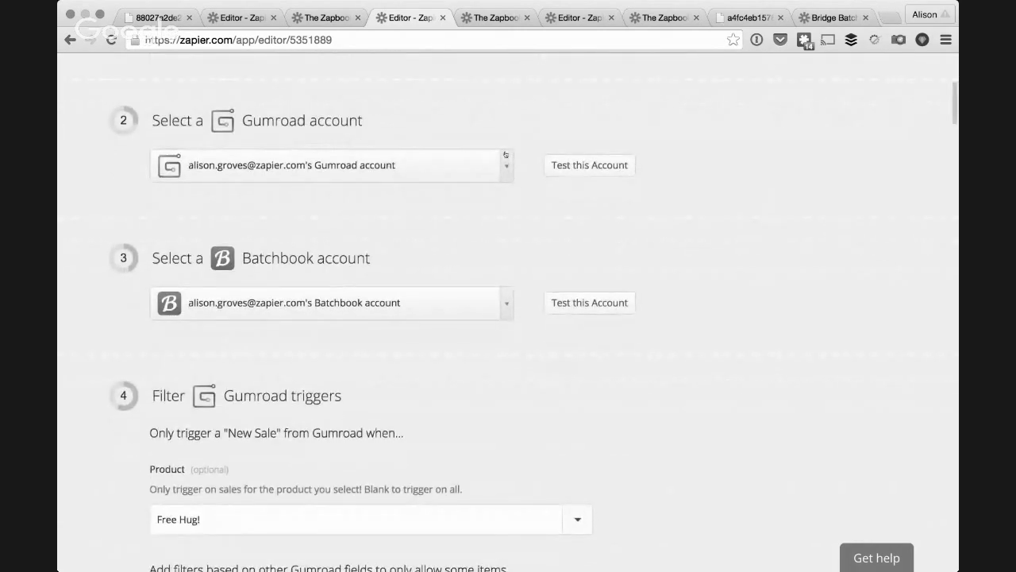
pyautogui.scroll(-2, 505, 154)
pyautogui.scroll(-5, 514, 176)
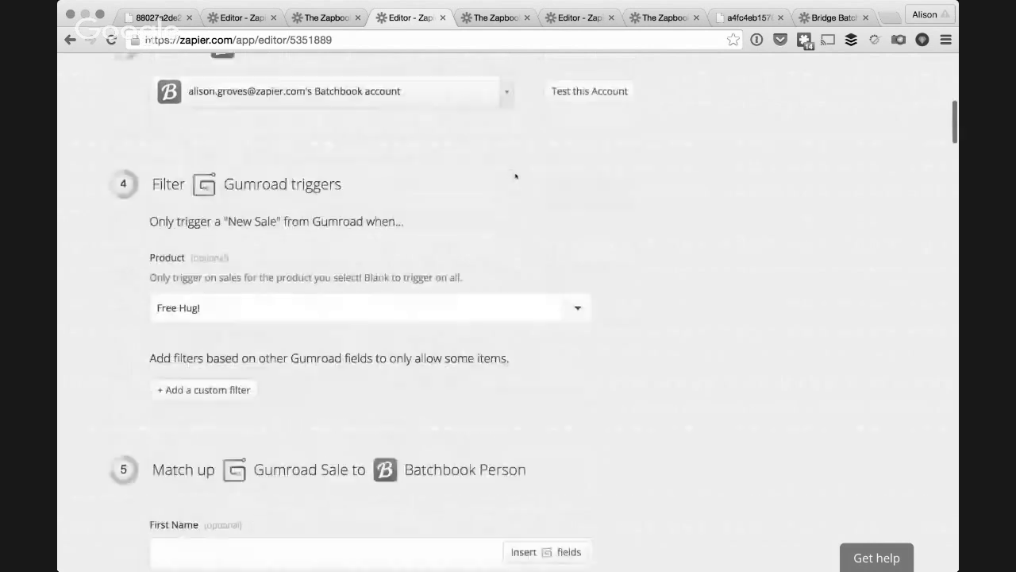
pyautogui.scroll(-2, 628, 182)
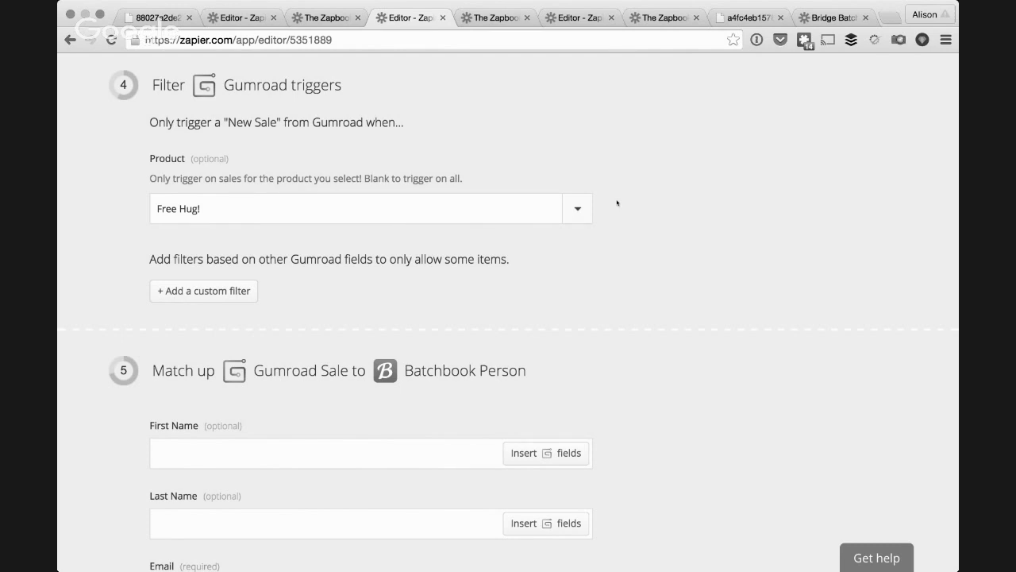
pyautogui.scroll(-5, 647, 215)
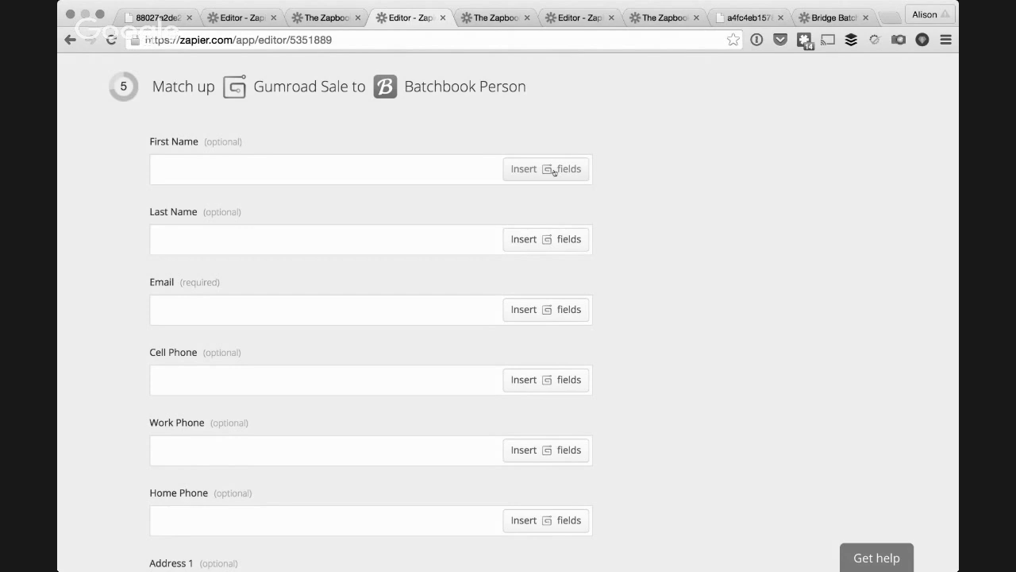
pyautogui.scroll(10, 688, 307)
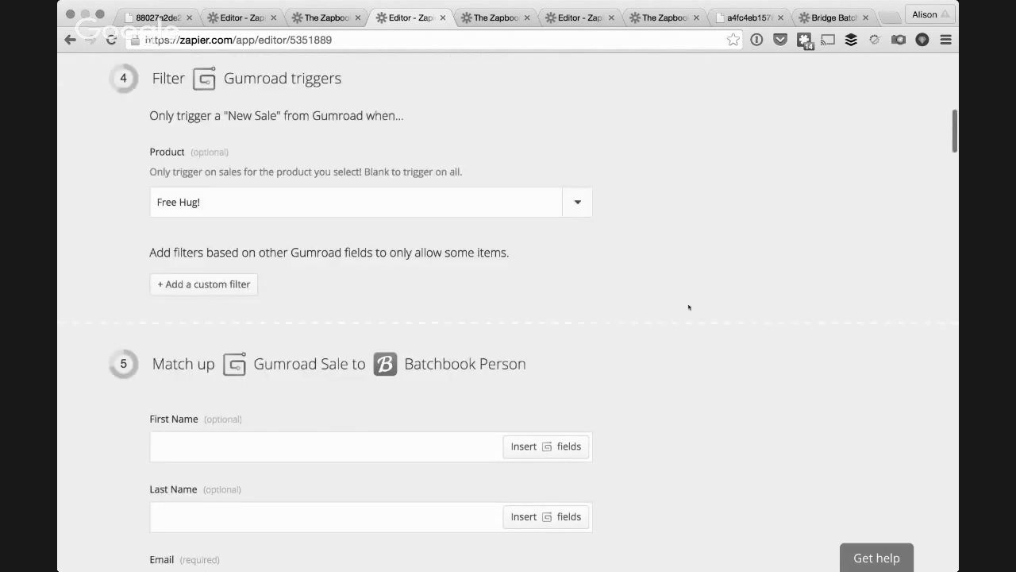
pyautogui.scroll(5, 689, 307)
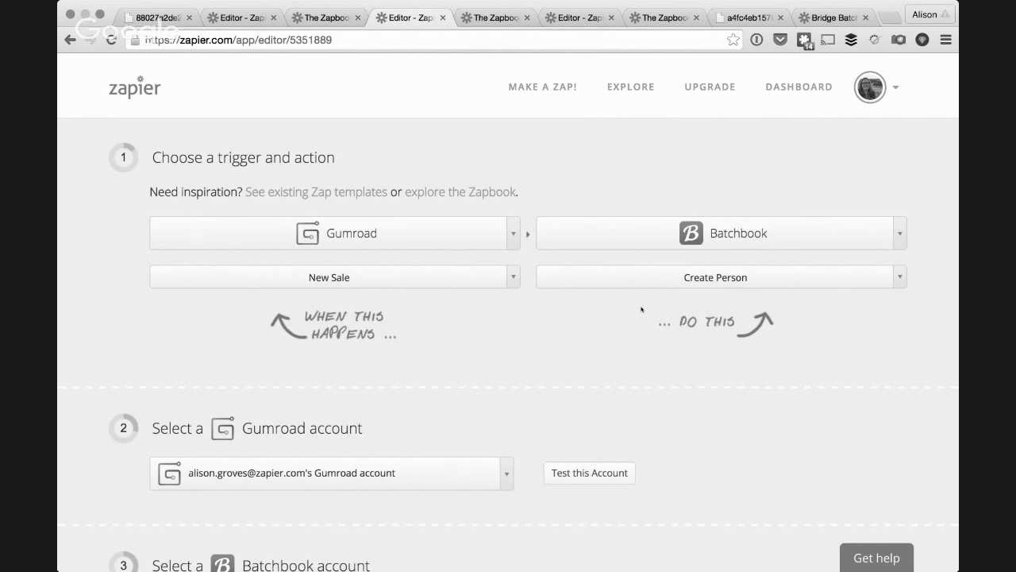
# - Browse the Zapbook's ecommerce apps to see which ones could feed a Zap
pyautogui.click(496, 17)
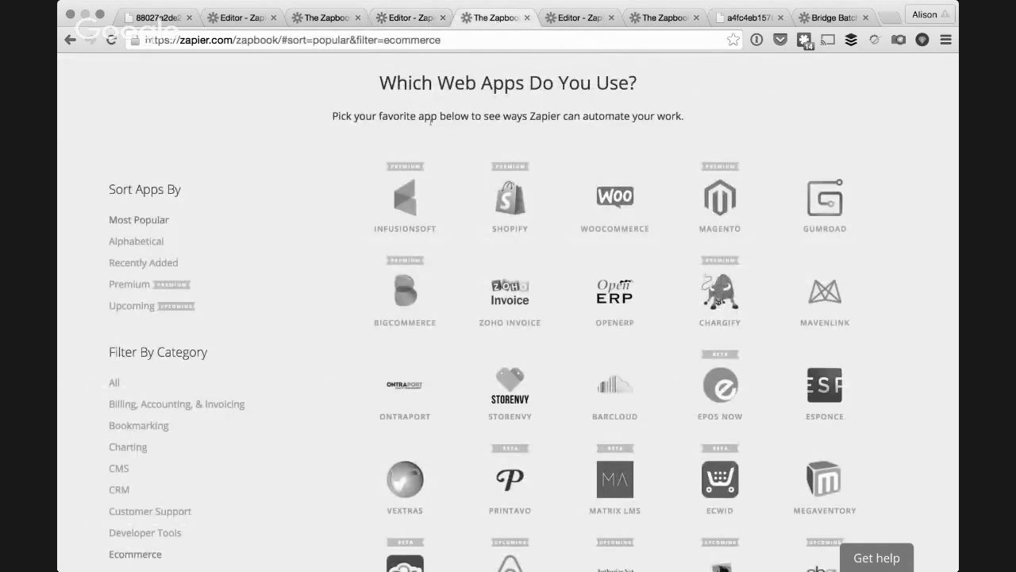
pyautogui.scroll(1, 290, 153)
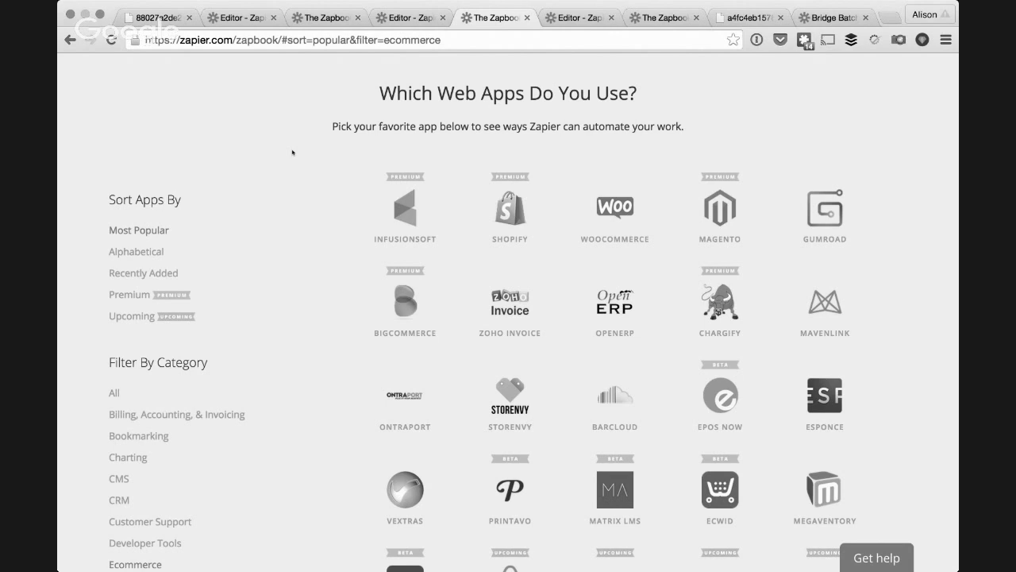
pyautogui.scroll(-1, 298, 177)
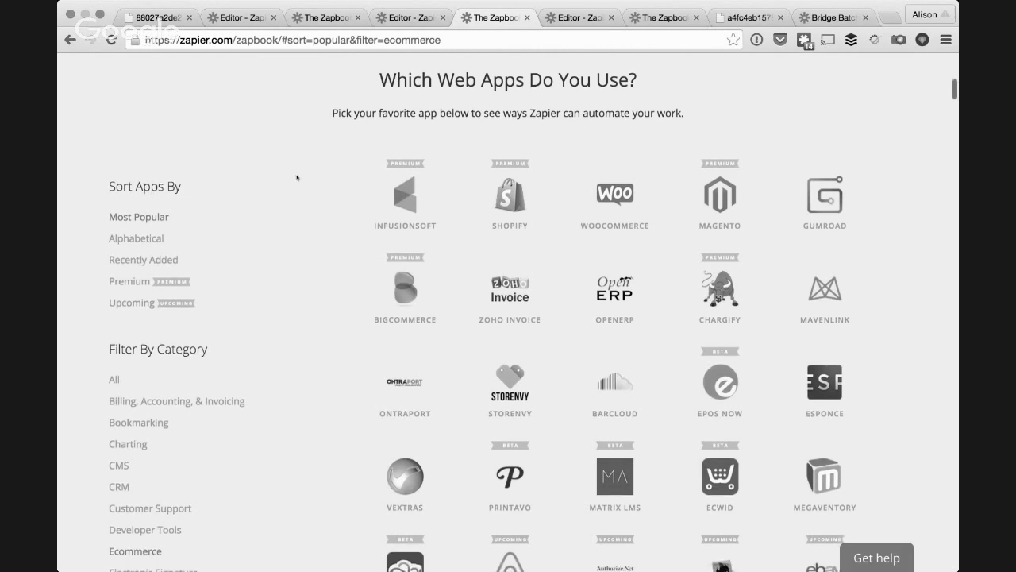
pyautogui.scroll(-3, 298, 177)
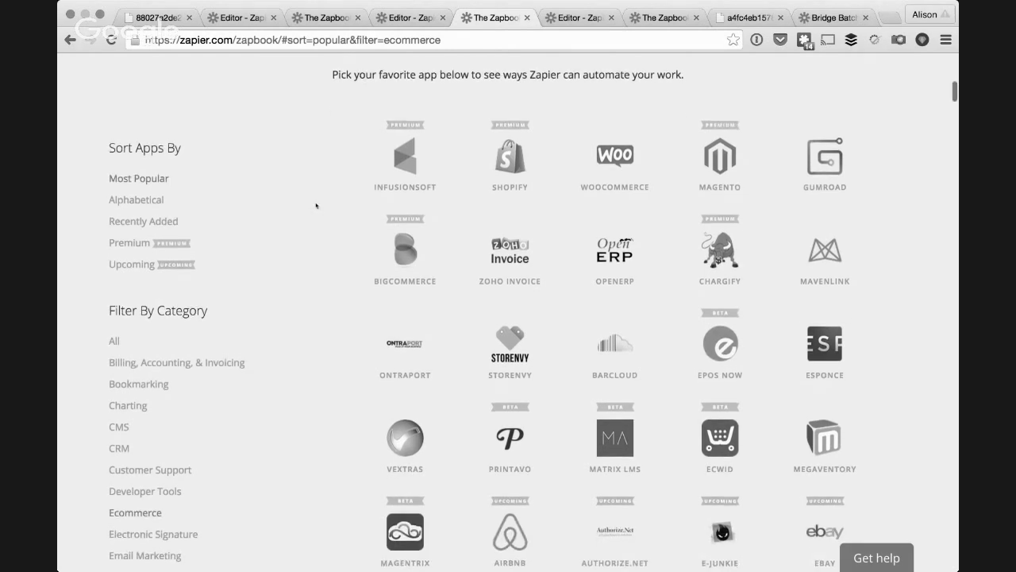
pyautogui.scroll(3, 316, 205)
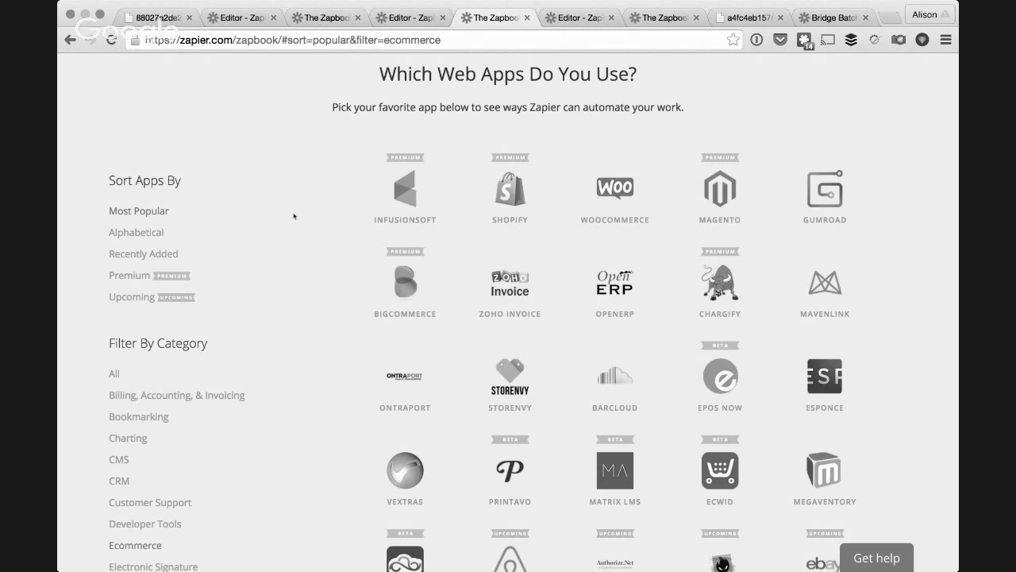
# - Open the Zap that links Batchbook New Person to Campaign Monitor Add Subscriber
pyautogui.hotkey('ctrl', 'Tab')
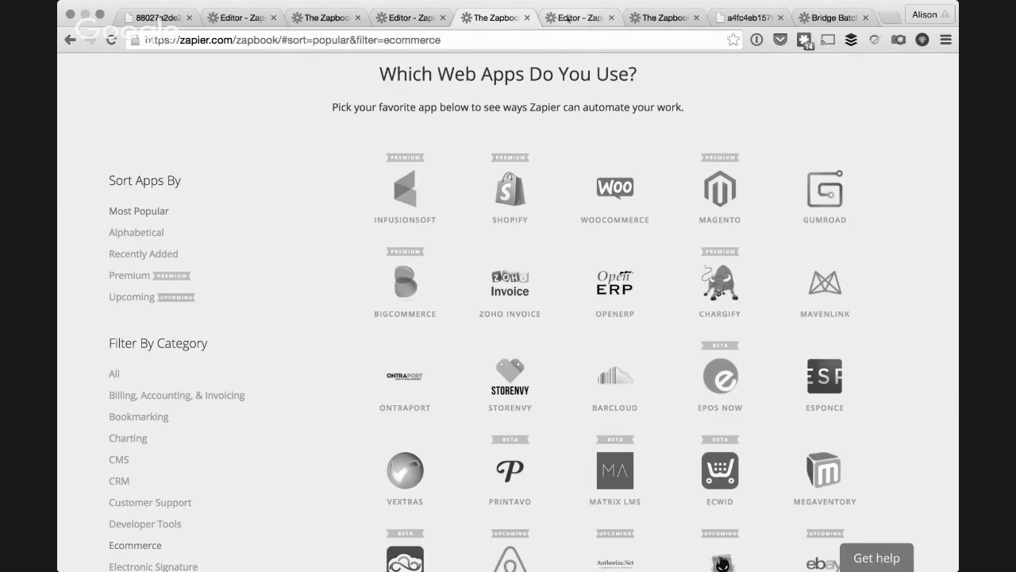
pyautogui.click(569, 18)
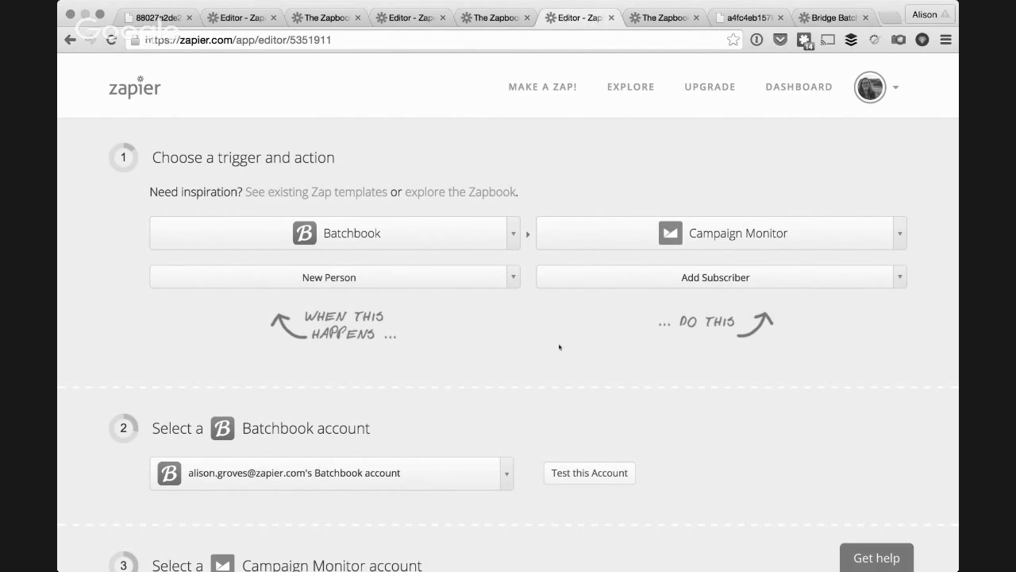
# - Add a custom filter row to the Batchbook New Person trigger
pyautogui.scroll(-10, 547, 342)
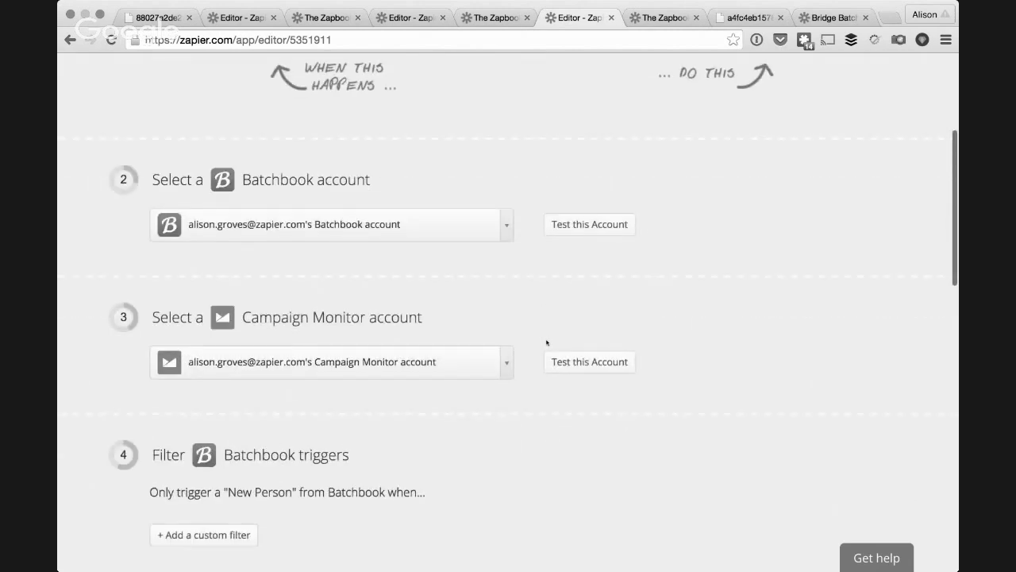
pyautogui.scroll(-3, 688, 342)
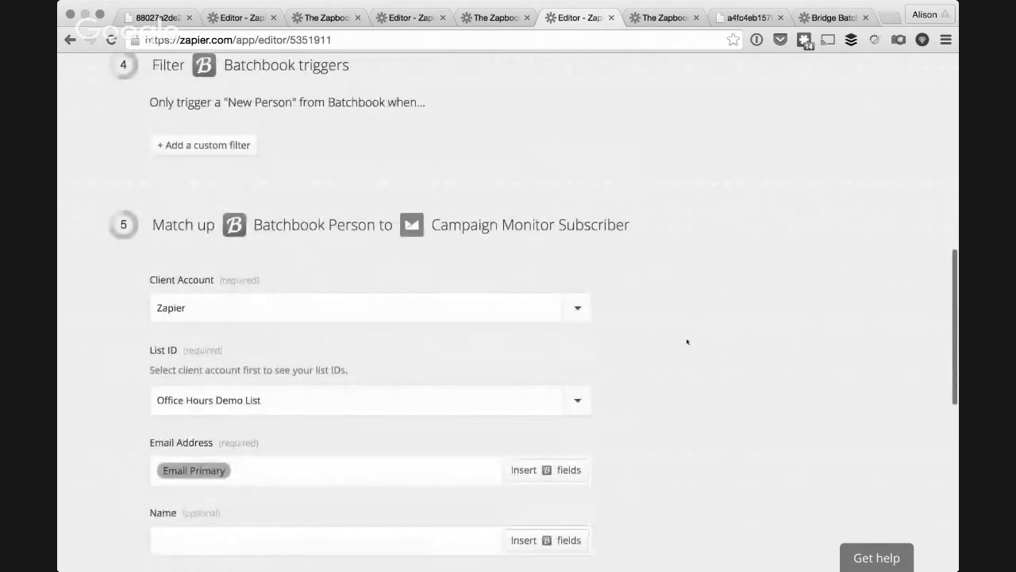
pyautogui.scroll(1, 688, 341)
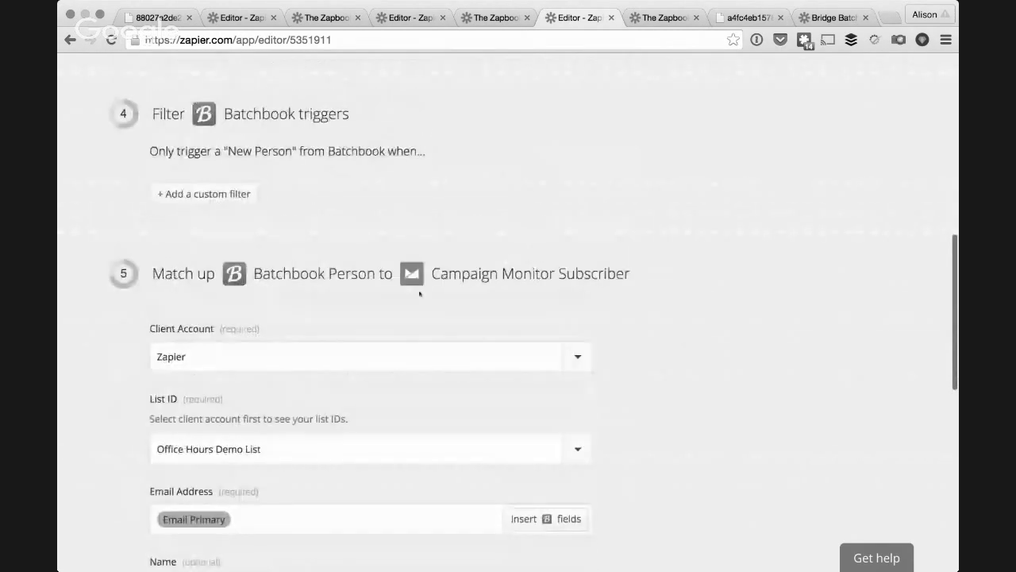
pyautogui.click(192, 194)
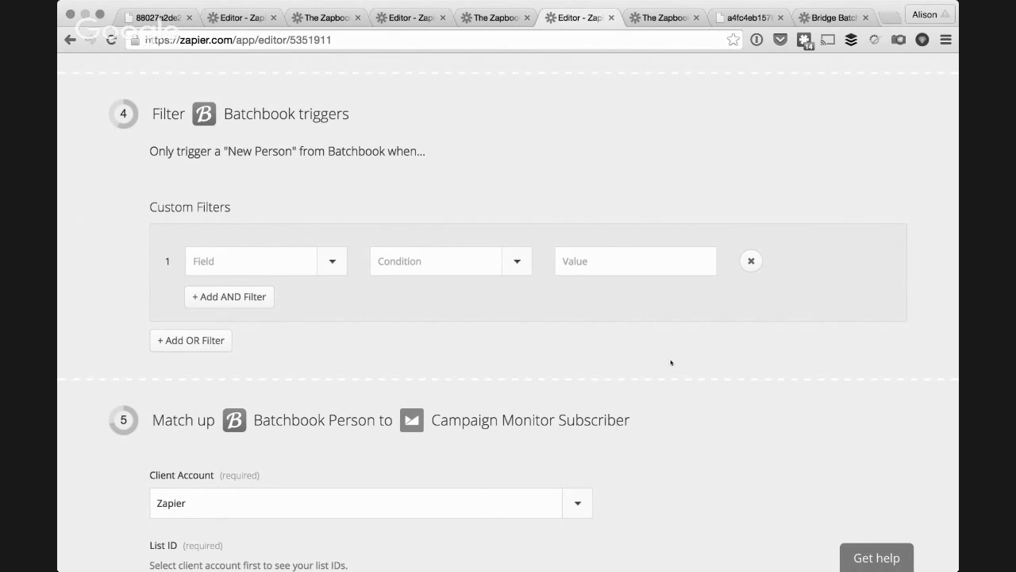
# - Examine how the Batchbook person is matched to the Campaign Monitor subscriber's client account, list, email address and optional fields
pyautogui.scroll(-5, 671, 363)
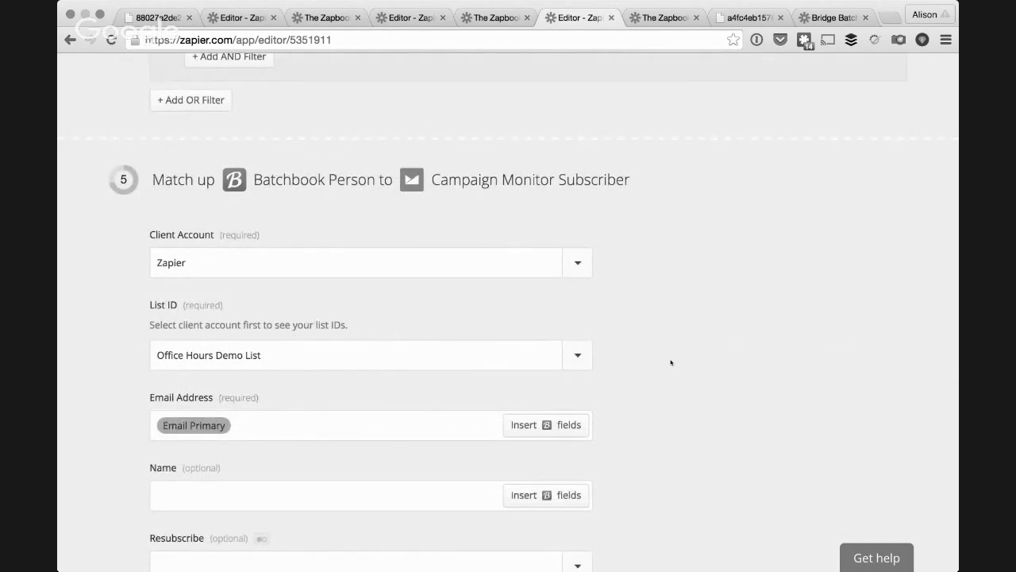
pyautogui.scroll(-1, 671, 363)
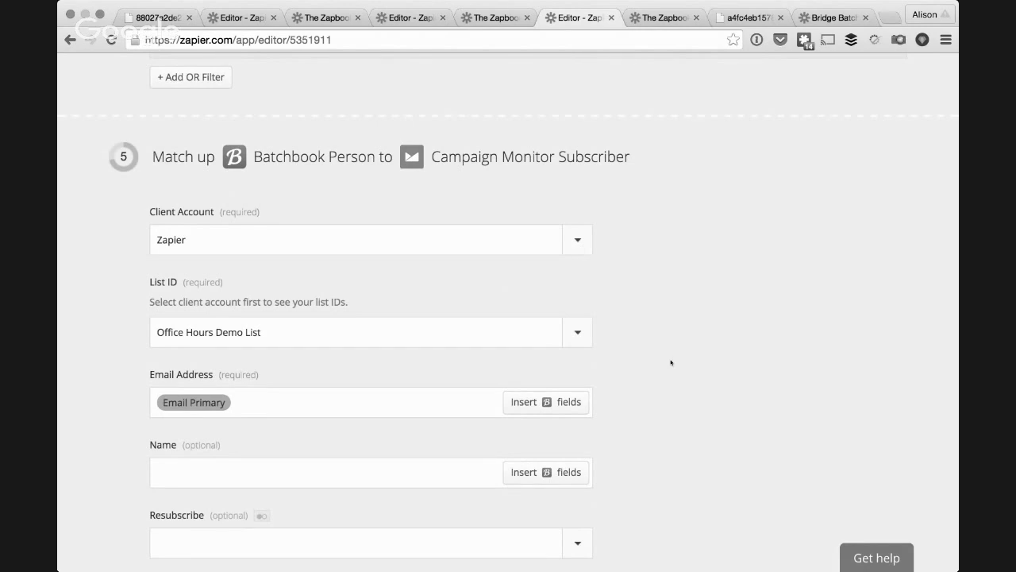
pyautogui.scroll(-3, 671, 362)
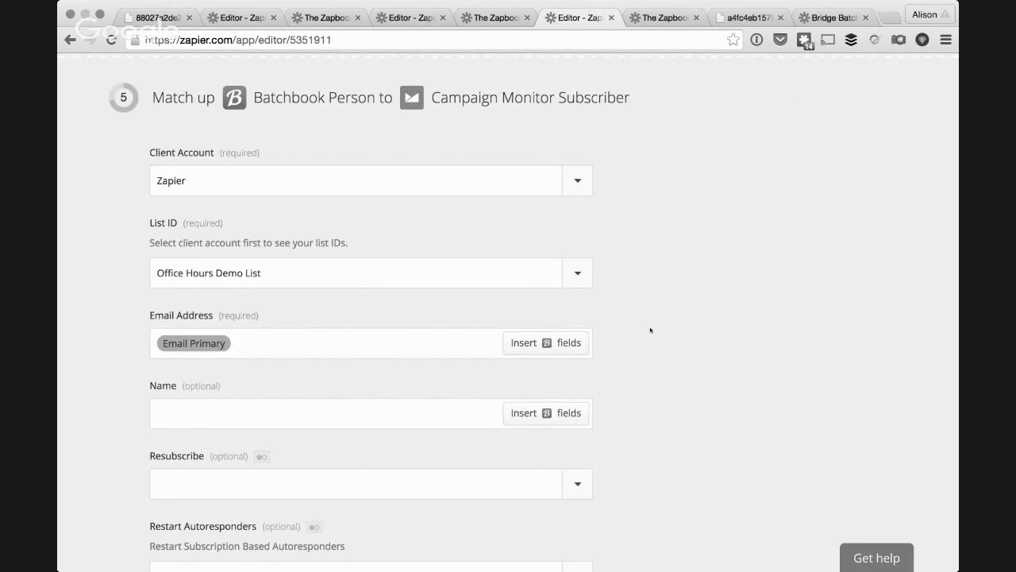
pyautogui.scroll(-1, 650, 330)
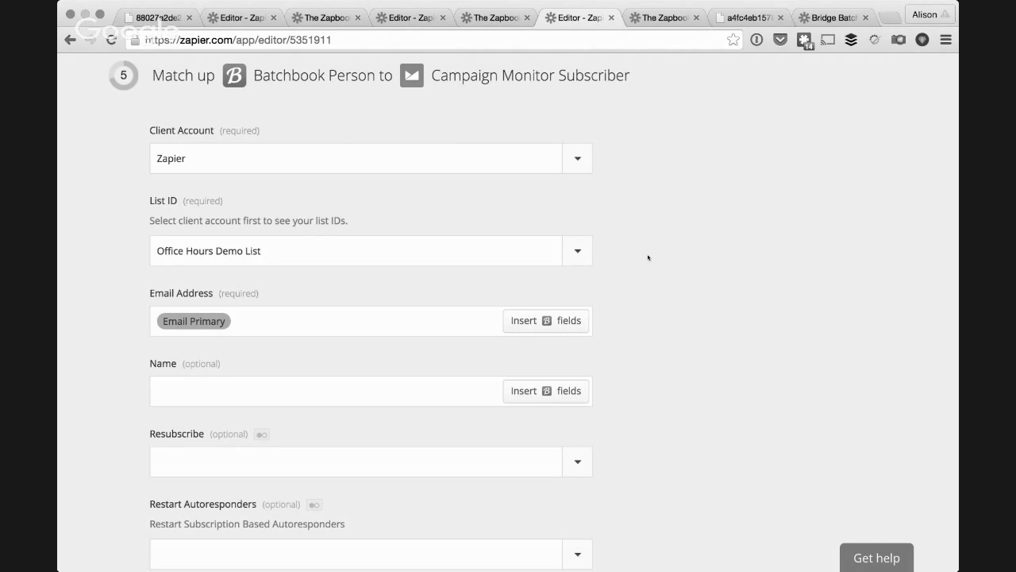
# - Set the Batchbook trigger's custom filter field to "Test Set 1: Drink?"
pyautogui.scroll(5, 648, 257)
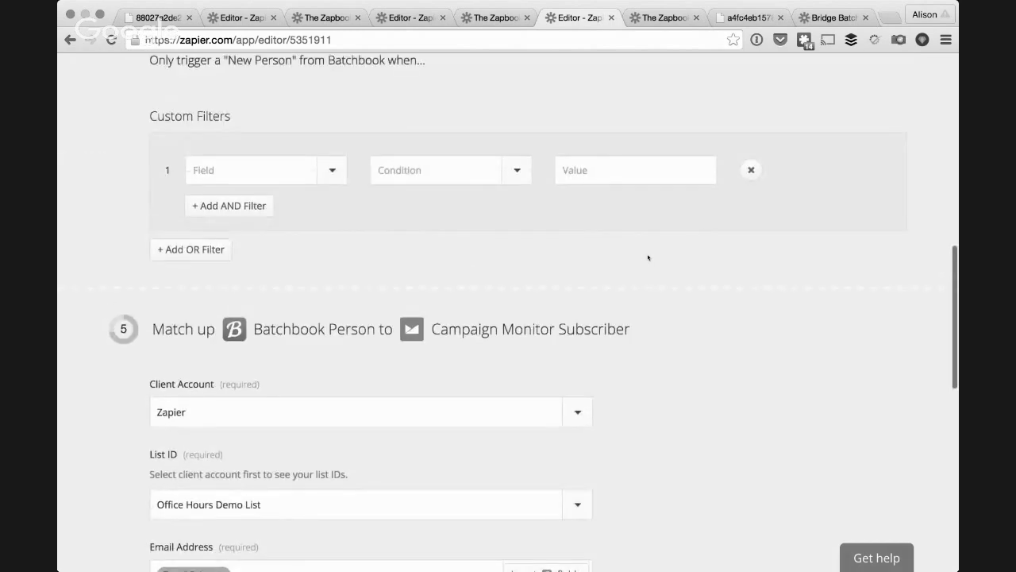
pyautogui.scroll(-1, 644, 298)
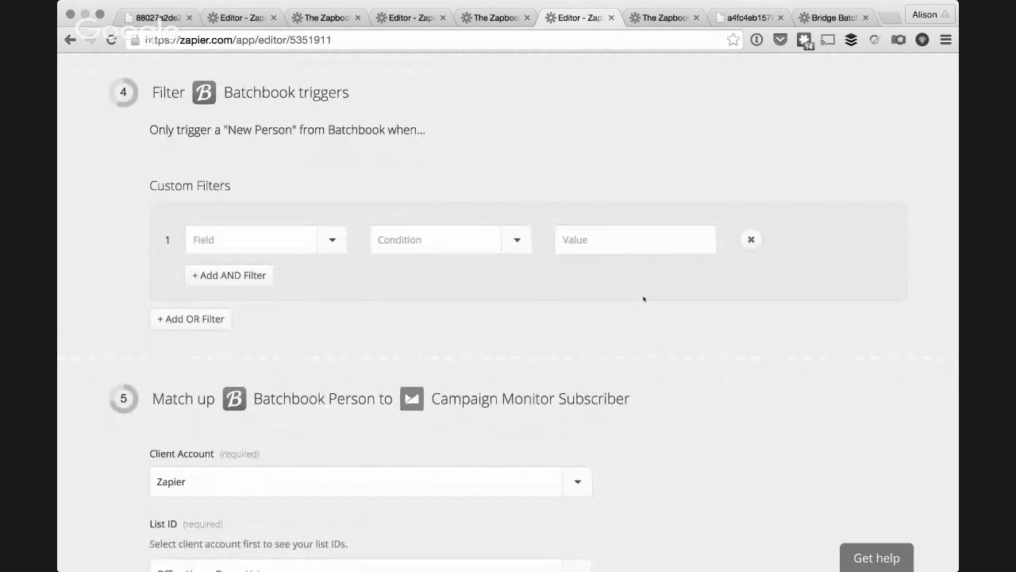
pyautogui.click(334, 247)
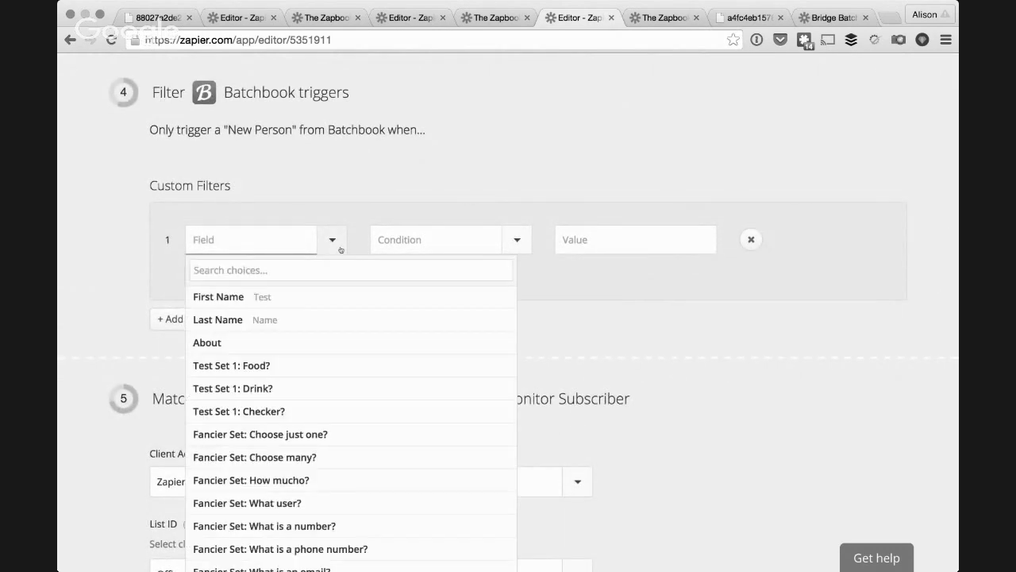
pyautogui.press('Down')
pyautogui.press('Down')
pyautogui.press('Up')
pyautogui.press('Up')
pyautogui.press('Up')
pyautogui.press('Up')
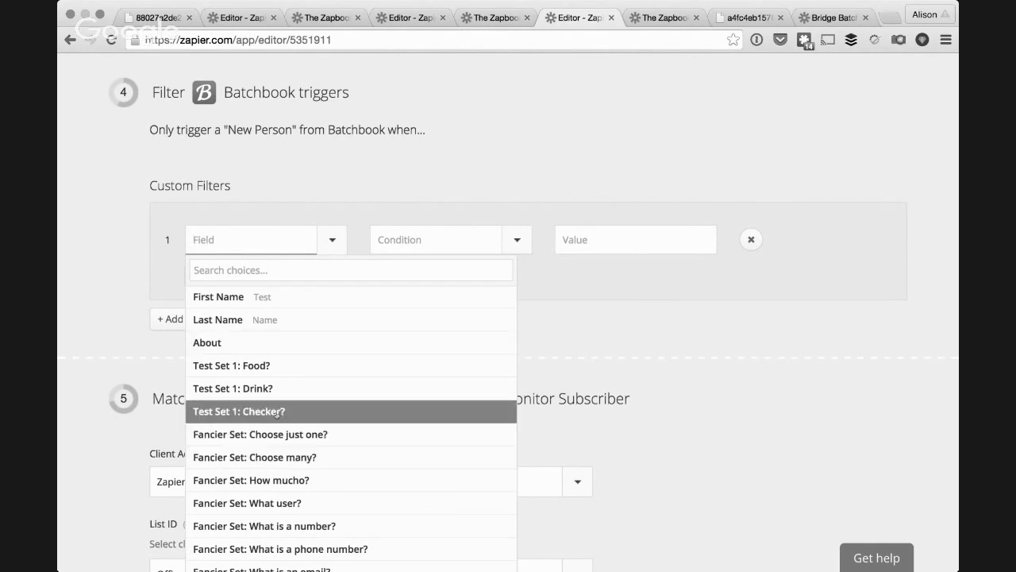
pyautogui.press('Down')
pyautogui.press('Return')
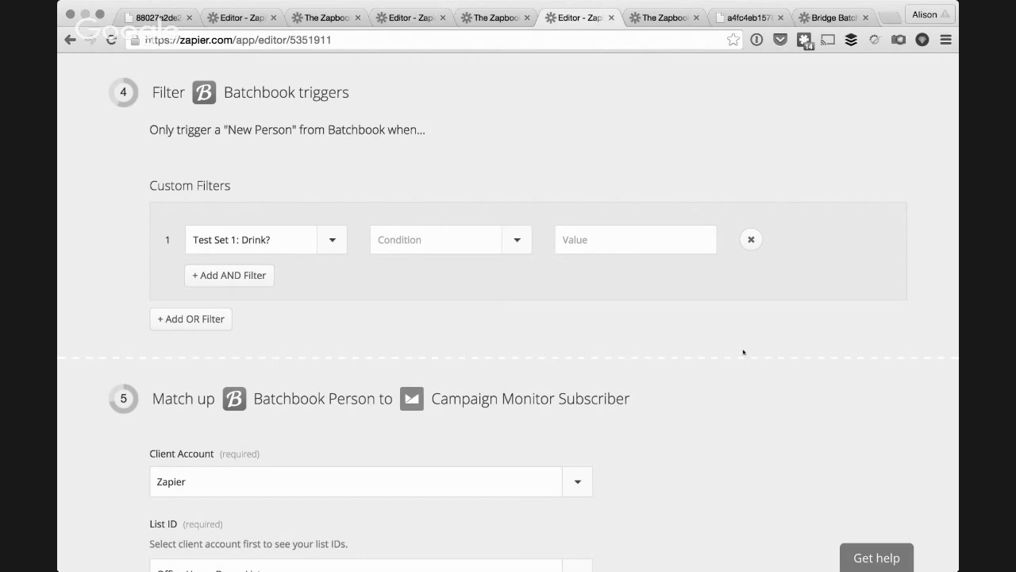
# - Review the filter and the subscriber field matching once more, ending at the Zap's trigger and action
pyautogui.scroll(-2, 743, 352)
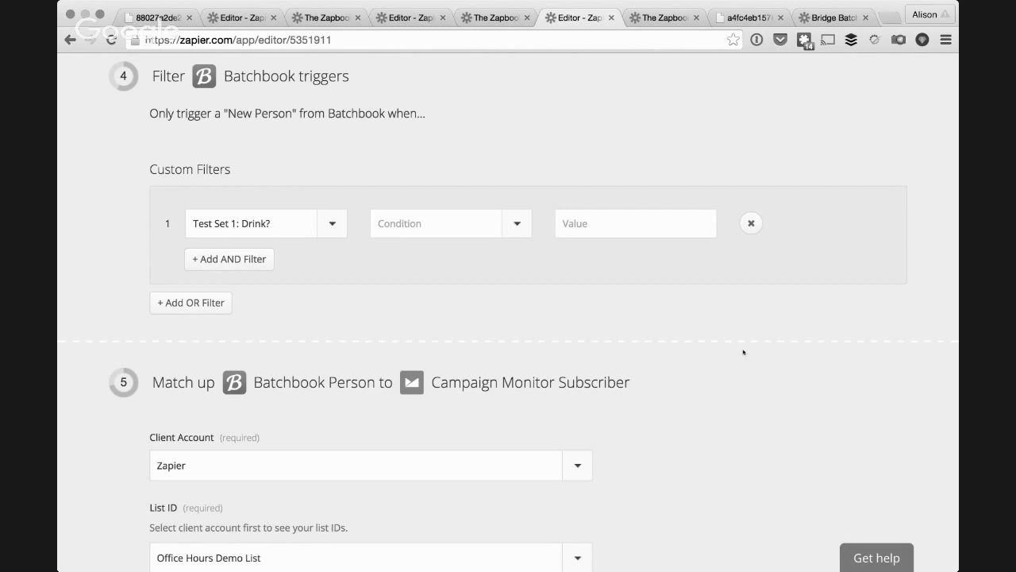
pyautogui.scroll(-3, 743, 352)
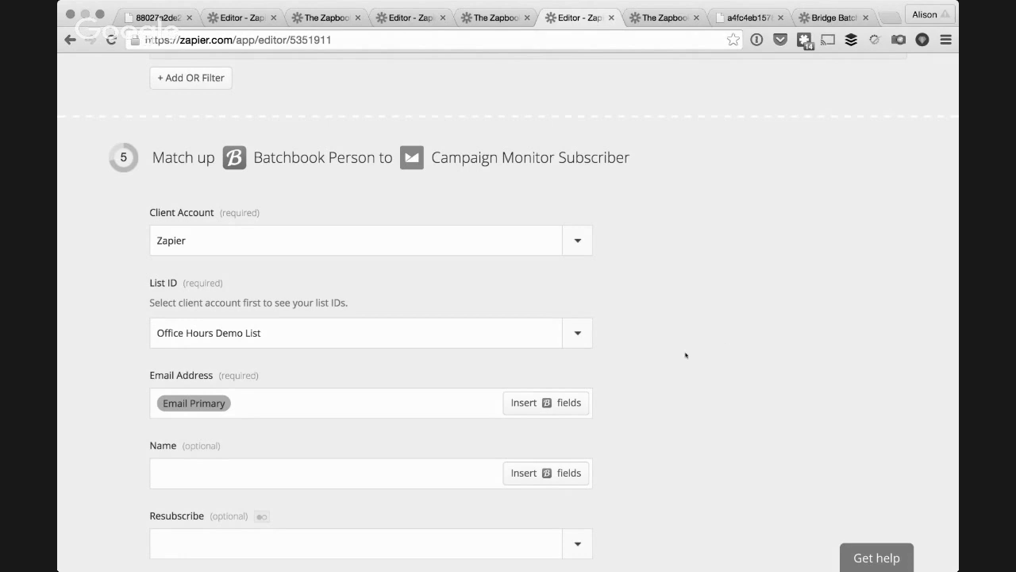
pyautogui.scroll(15, 686, 355)
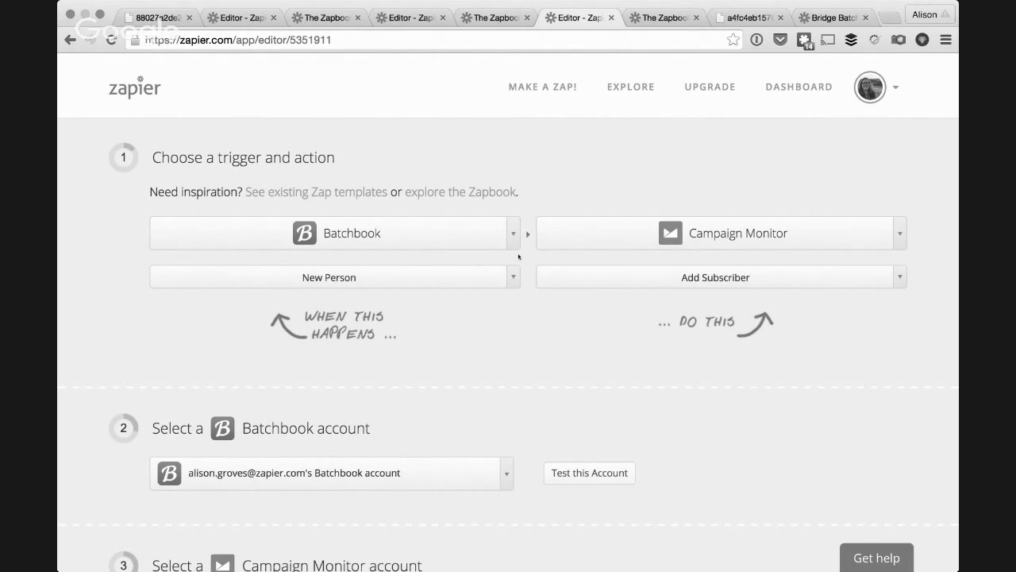
pyautogui.click(661, 17)
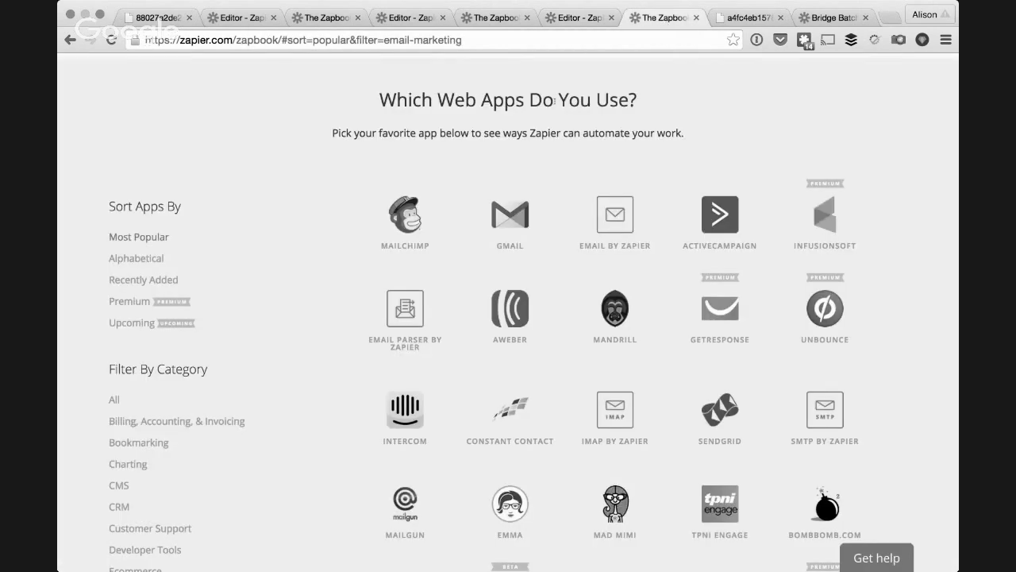
pyautogui.scroll(-1, 305, 185)
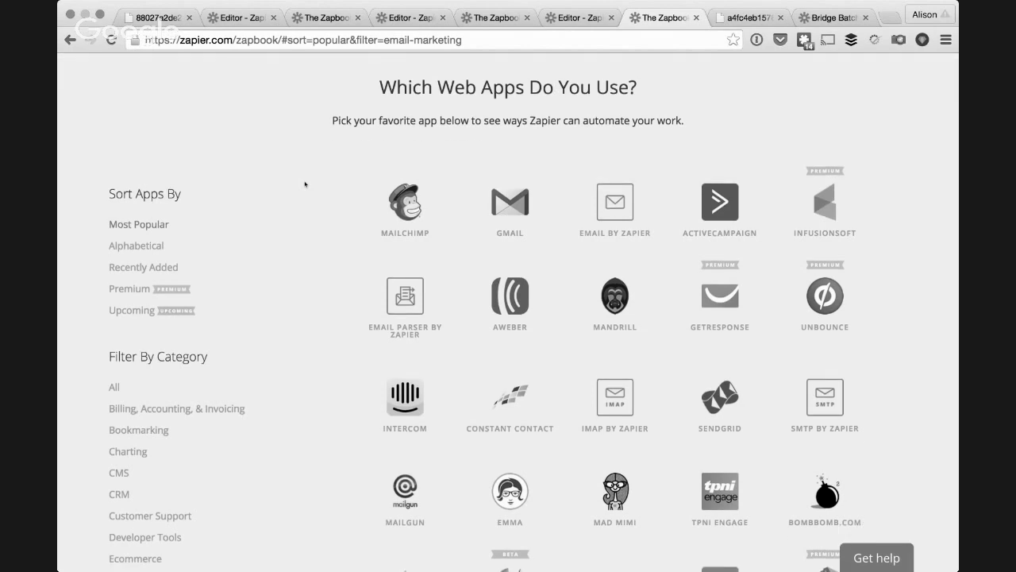